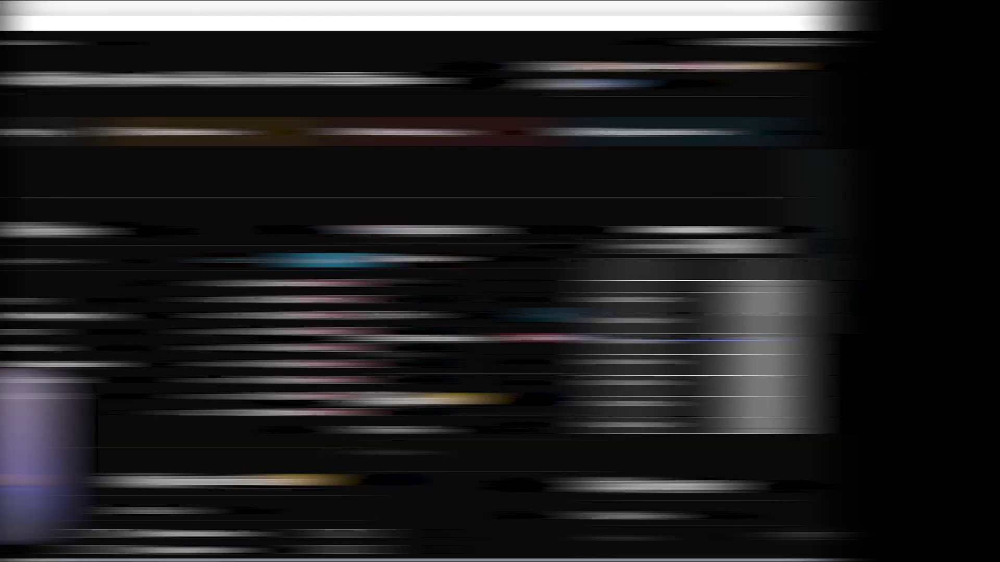
- Scroll the Actions page down to the Day section with today's tasks, posts and hourly calendar
{"action": "scroll", "coordinate": [634, 300], "scroll_direction": "down", "scroll_amount": 1}
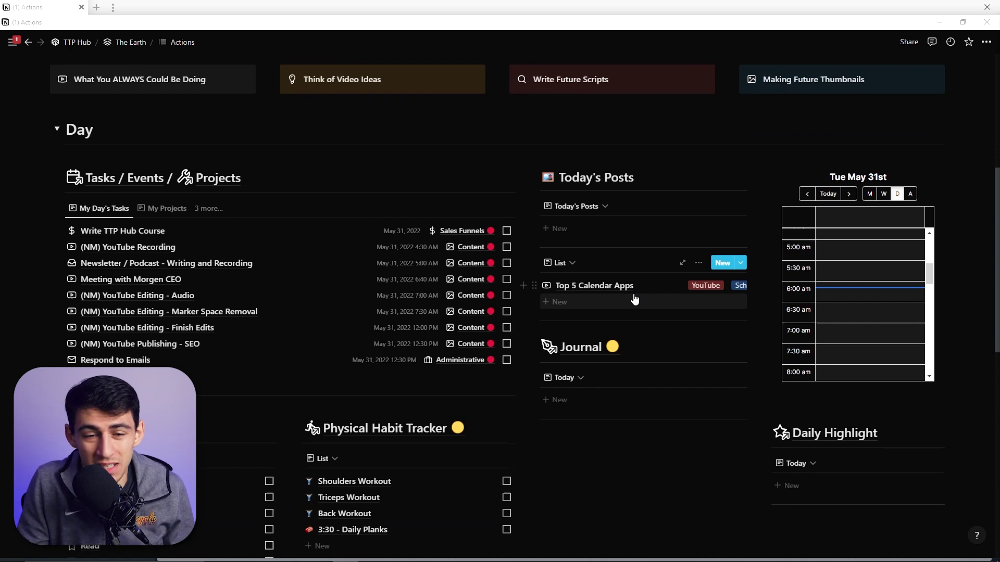
- Below the Week section, insert a linked view of an existing database via /linked
{"action": "scroll", "coordinate": [634, 299], "scroll_direction": "down", "scroll_amount": 10}
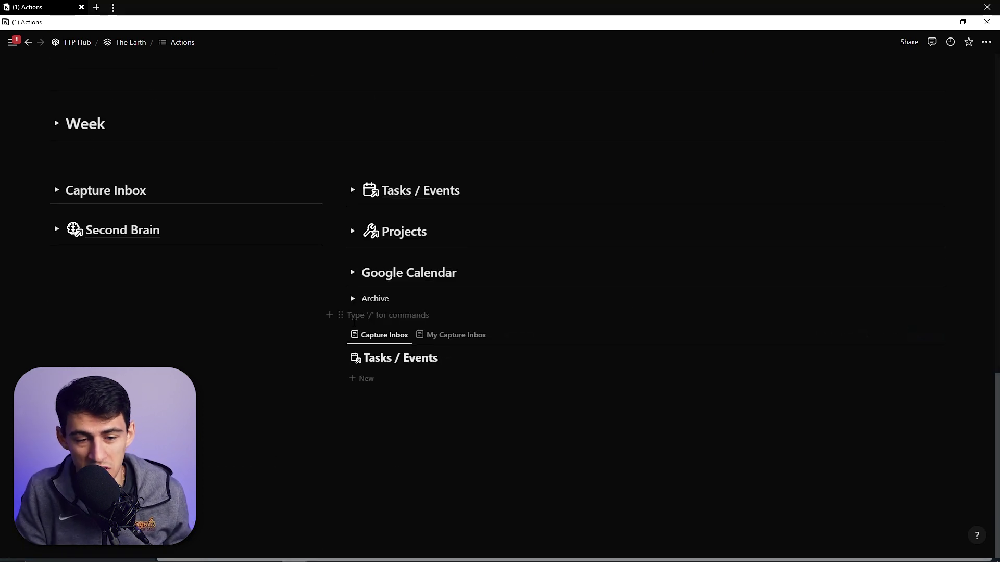
{"action": "type", "text": "/linked"}
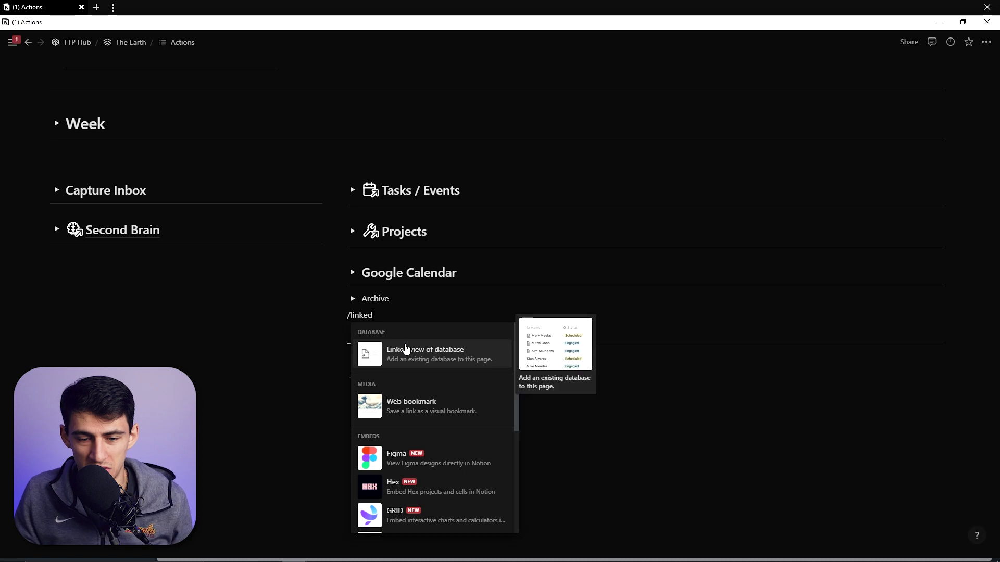
{"action": "left_click", "coordinate": [408, 351]}
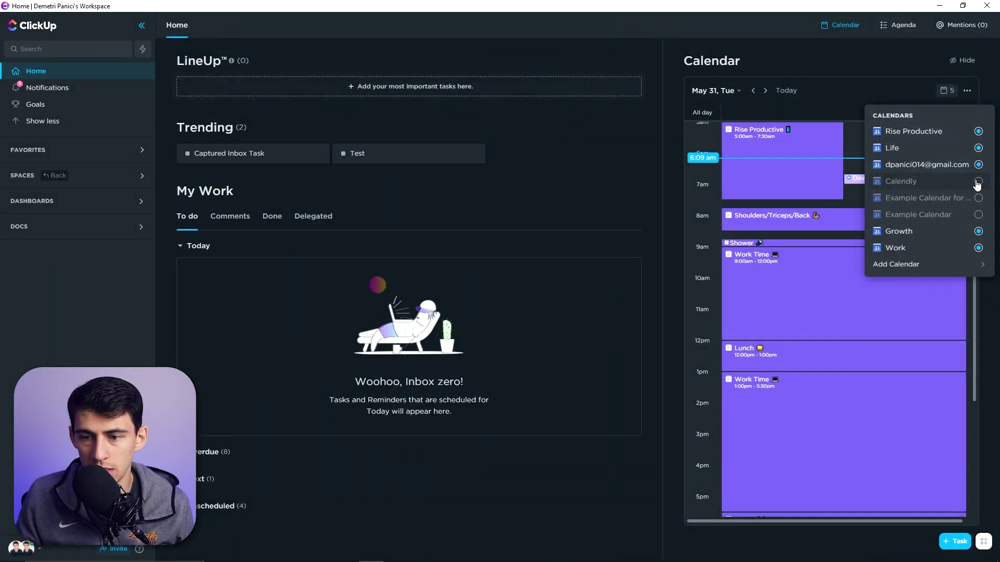
- Show Calendly and own-account events on the ClickUp home calendar, and hide the Life calendar
{"action": "left_click", "coordinate": [977, 181]}
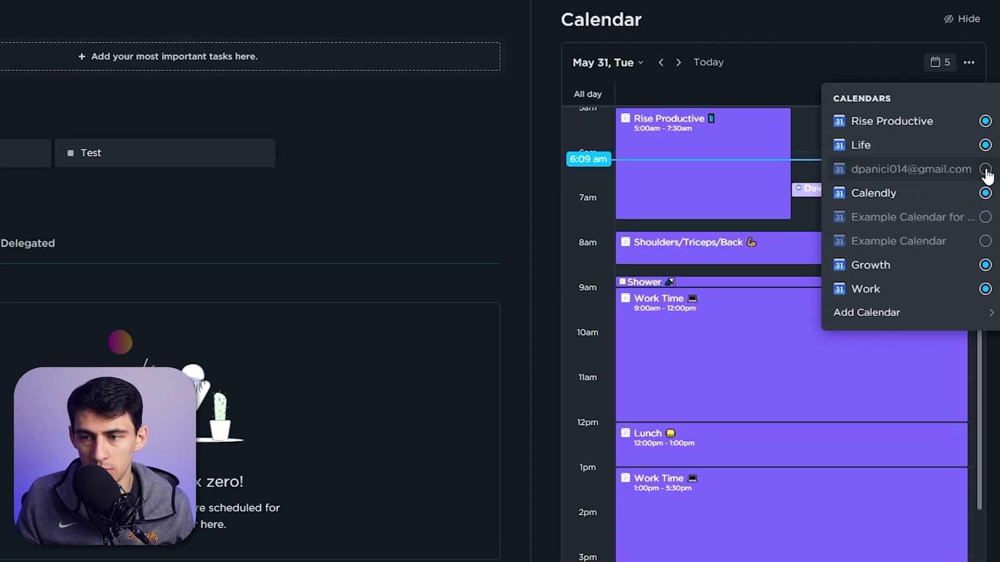
{"action": "left_click", "coordinate": [985, 169]}
{"action": "left_click", "coordinate": [985, 146]}
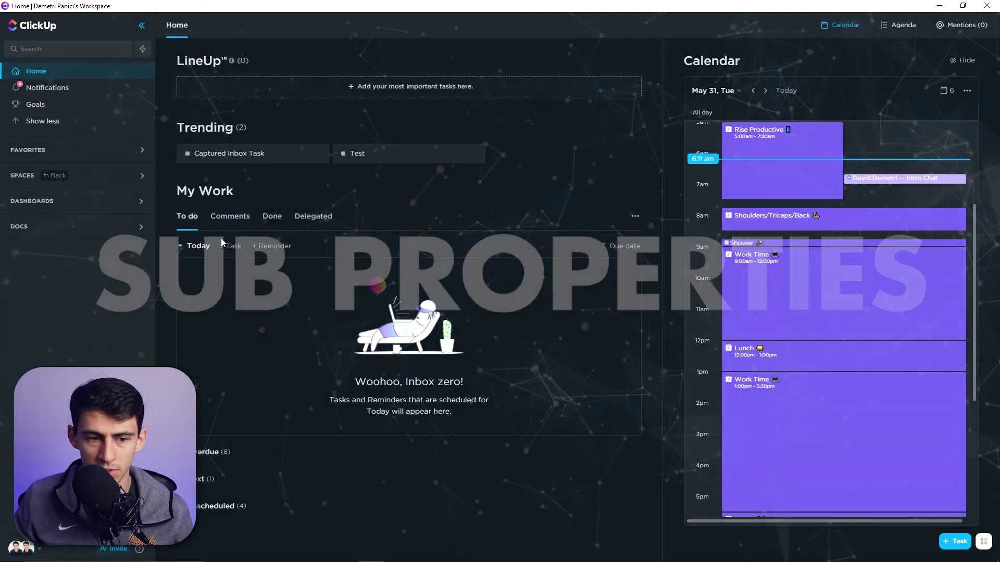
- Add a task named 'Sub Tasks' to the Todoist Inbox in a full-screen window
{"action": "left_click", "coordinate": [229, 245]}
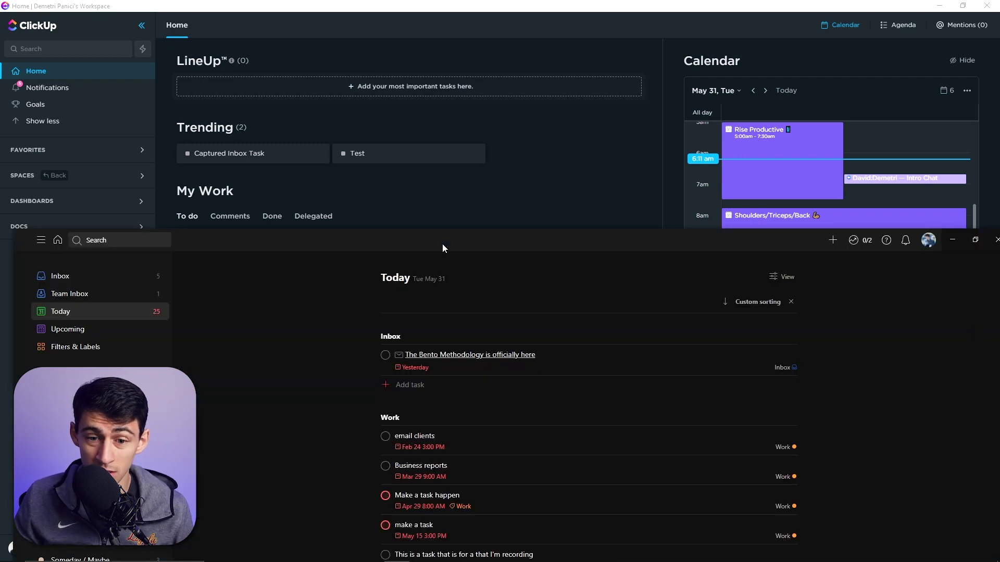
{"action": "double_click", "coordinate": [441, 248]}
{"action": "type", "text": "a"}
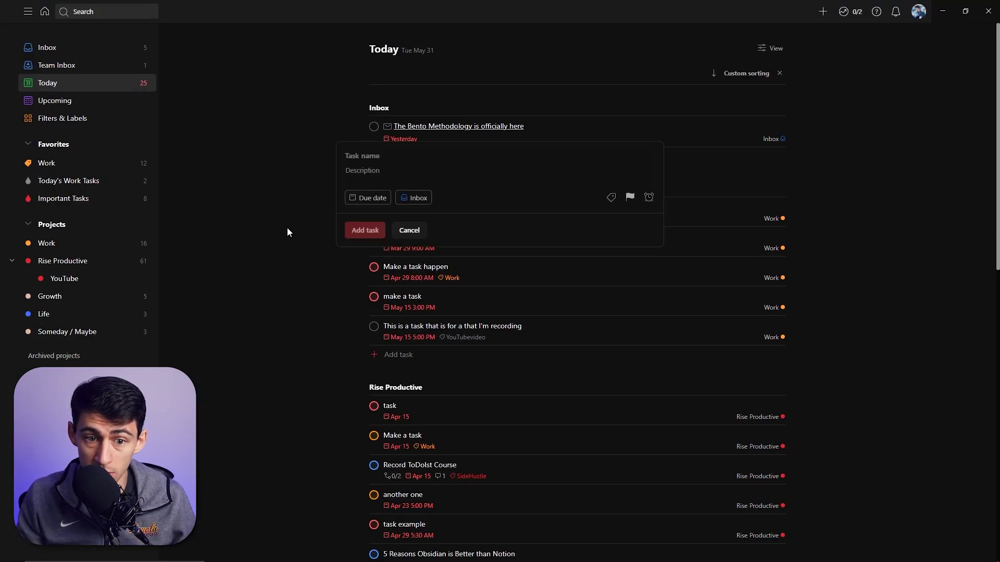
{"action": "type", "text": "Sub Task"}
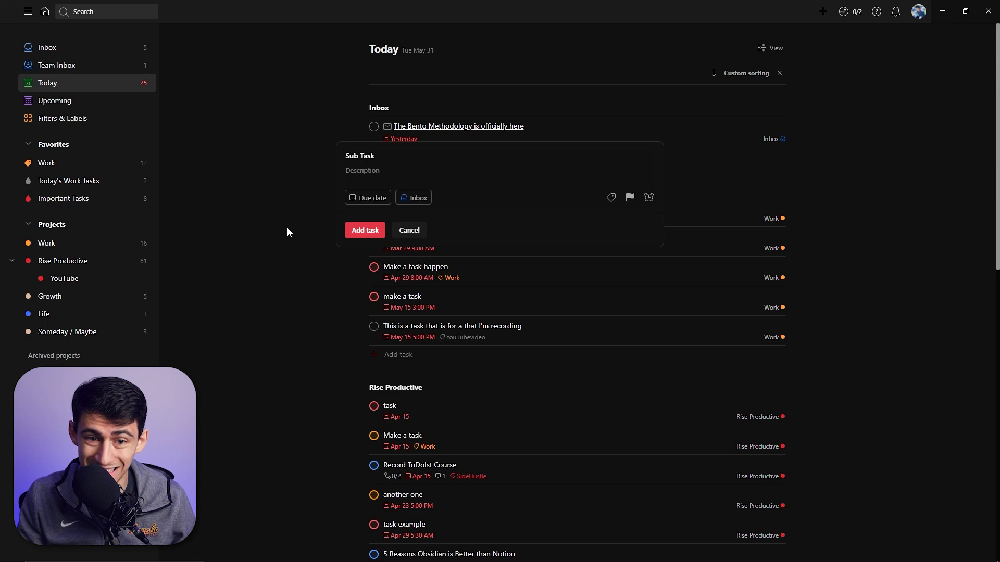
{"action": "type", "text": "s"}
{"action": "key", "text": "Return"}
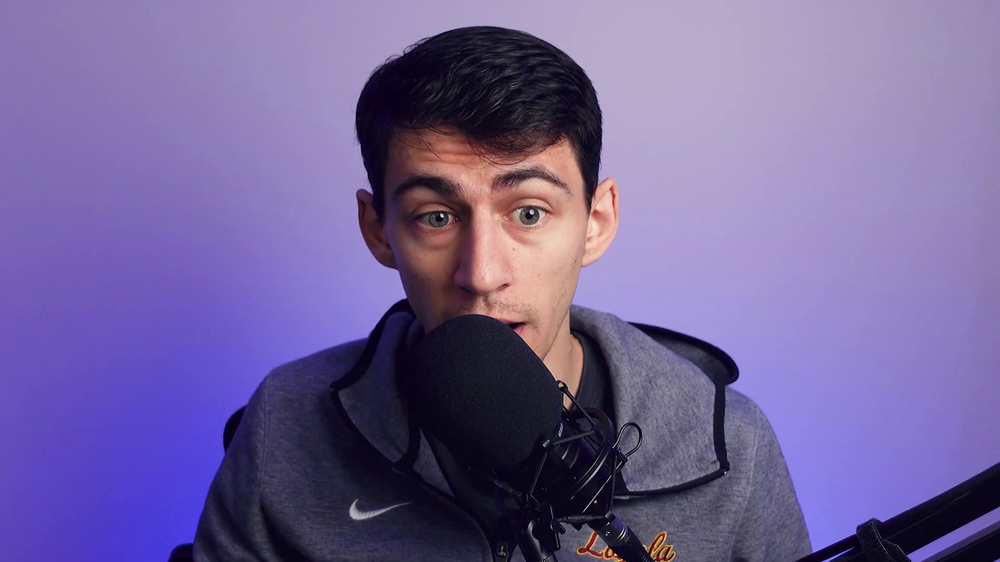
- Add sub-tasks boom, bam and bada boom under Sub Tasks
{"action": "left_click", "coordinate": [235, 130]}
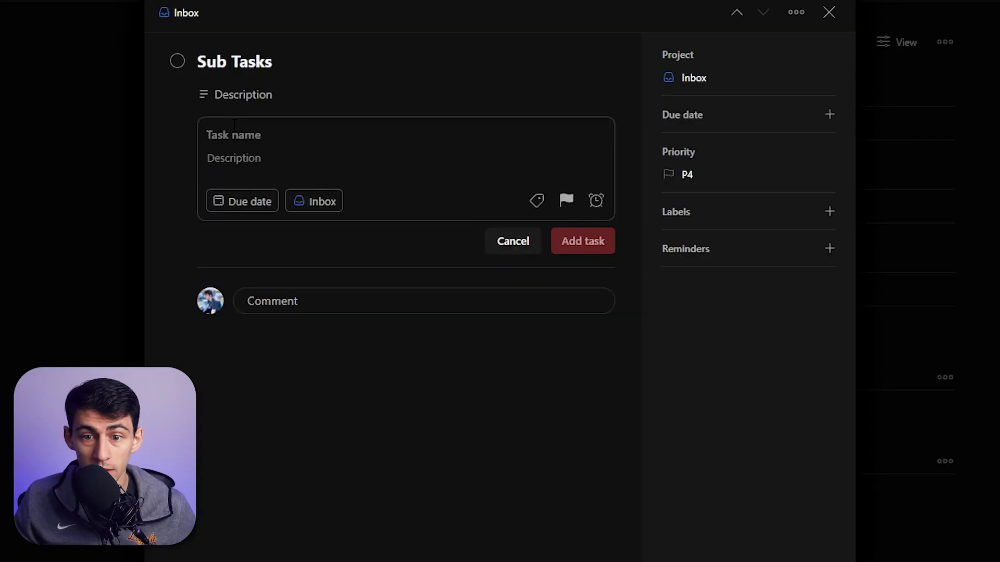
{"action": "type", "text": "boom"}
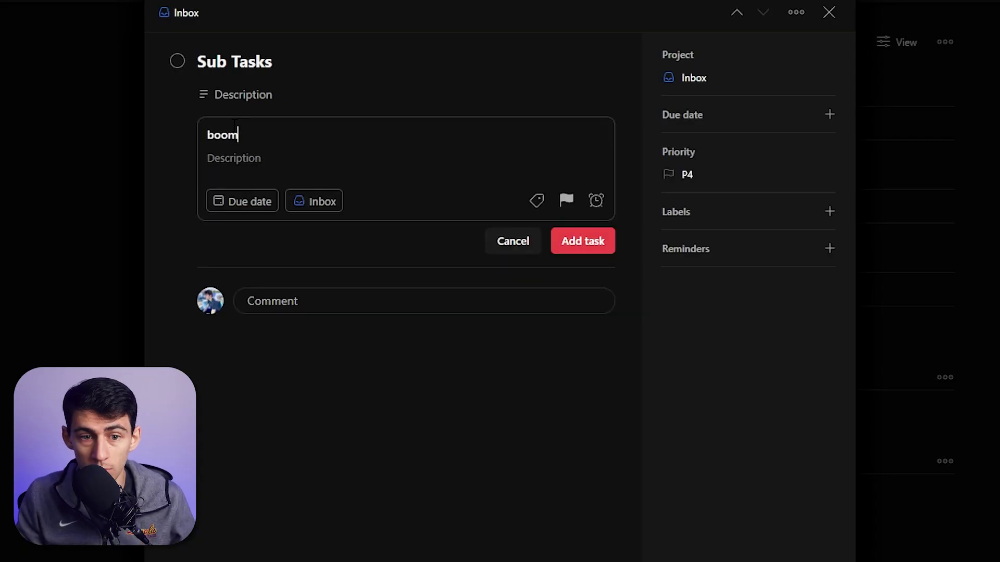
{"action": "key", "text": "Return"}
{"action": "type", "text": "bam"}
{"action": "key", "text": "Return"}
{"action": "type", "text": "bada boom"}
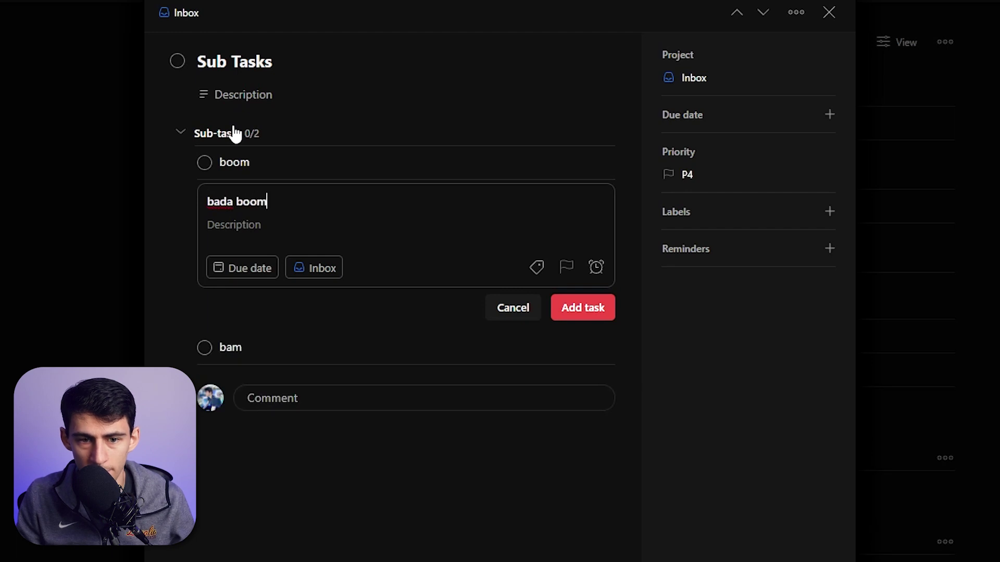
{"action": "key", "text": "Return"}
- Nest bada boom and bam beneath boom, then close the task details
{"action": "left_click_drag", "start_coordinate": [188, 194], "coordinate": [305, 195]}
{"action": "left_click_drag", "start_coordinate": [187, 365], "coordinate": [325, 230]}
{"action": "left_click", "coordinate": [512, 321]}
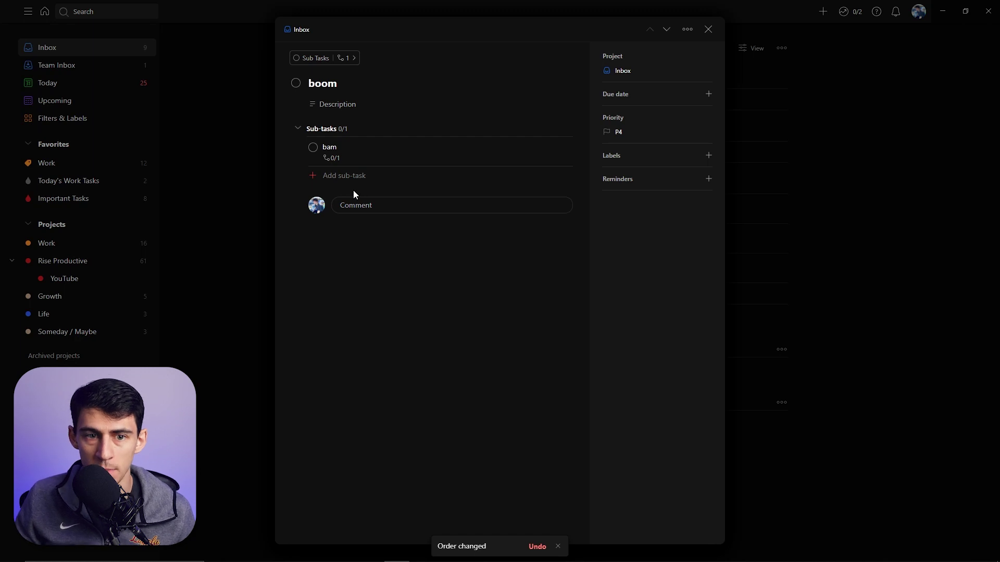
{"action": "left_click", "coordinate": [241, 177]}
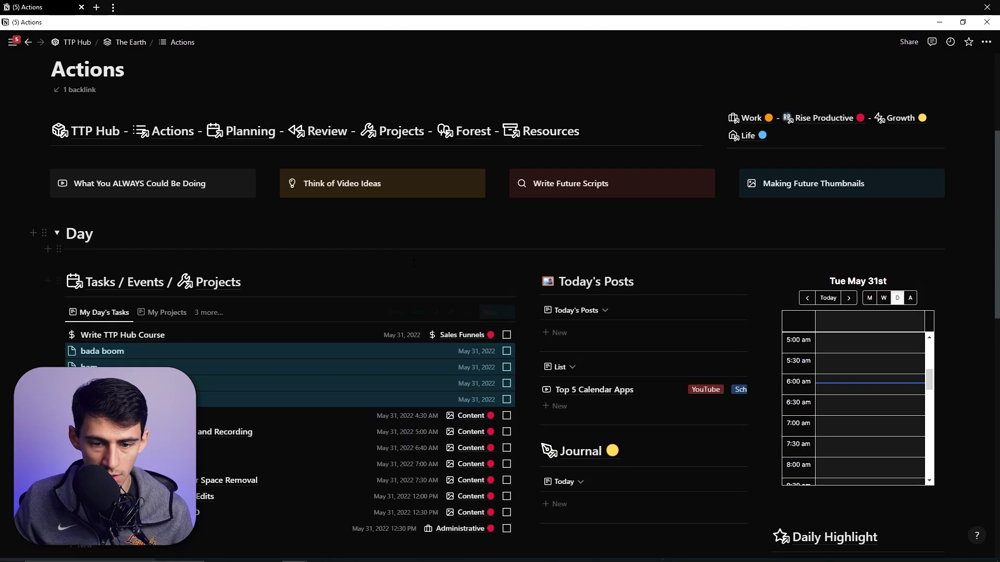
- Delete the selected task rows and open the Write TTP Hub Course task page
{"action": "key", "text": "Delete"}
{"action": "scroll", "coordinate": [360, 240], "scroll_direction": "down", "scroll_amount": 4}
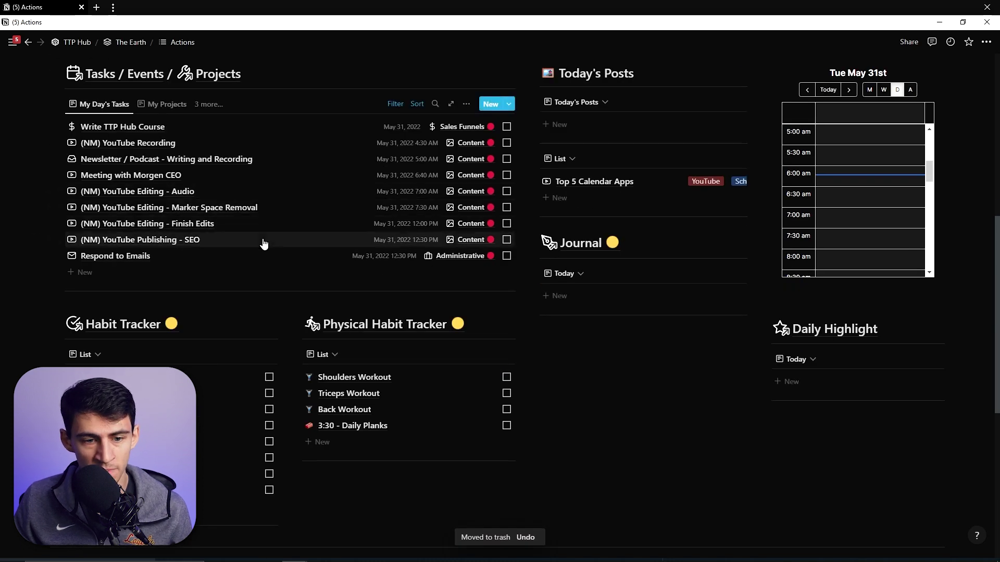
{"action": "left_click", "coordinate": [186, 130]}
{"action": "scroll", "coordinate": [429, 263], "scroll_direction": "down", "scroll_amount": 2}
{"action": "scroll", "coordinate": [349, 323], "scroll_direction": "up", "scroll_amount": 1}
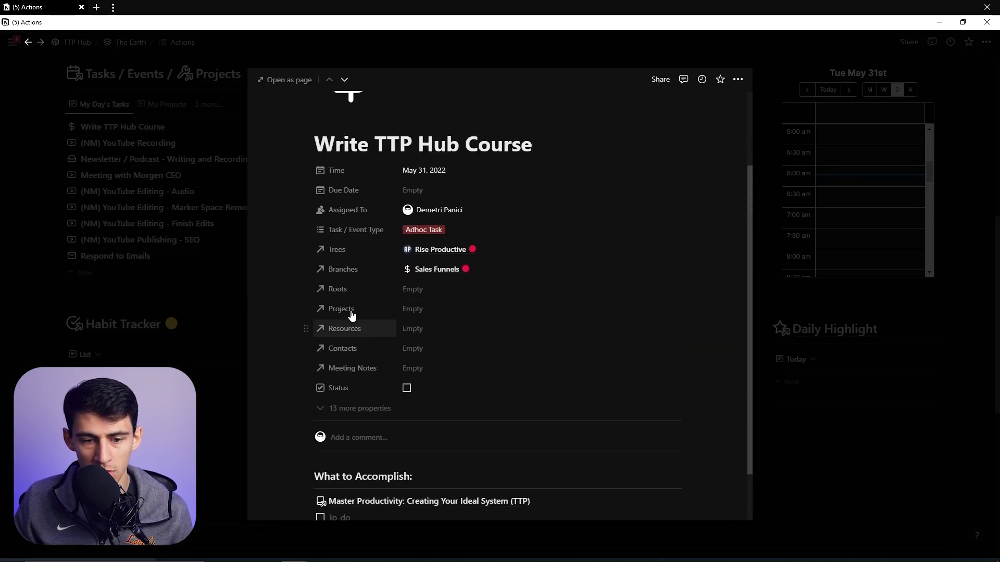
- Reveal the 13 hidden properties and delete the blank Property field
{"action": "left_click", "coordinate": [359, 407]}
{"action": "scroll", "coordinate": [372, 323], "scroll_direction": "down", "scroll_amount": 5}
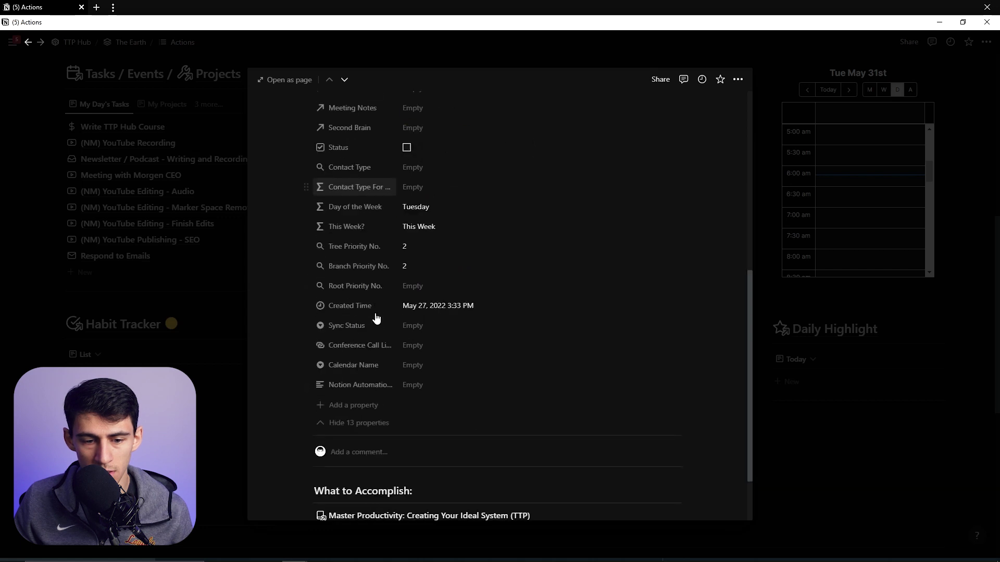
{"action": "left_click", "coordinate": [363, 406]}
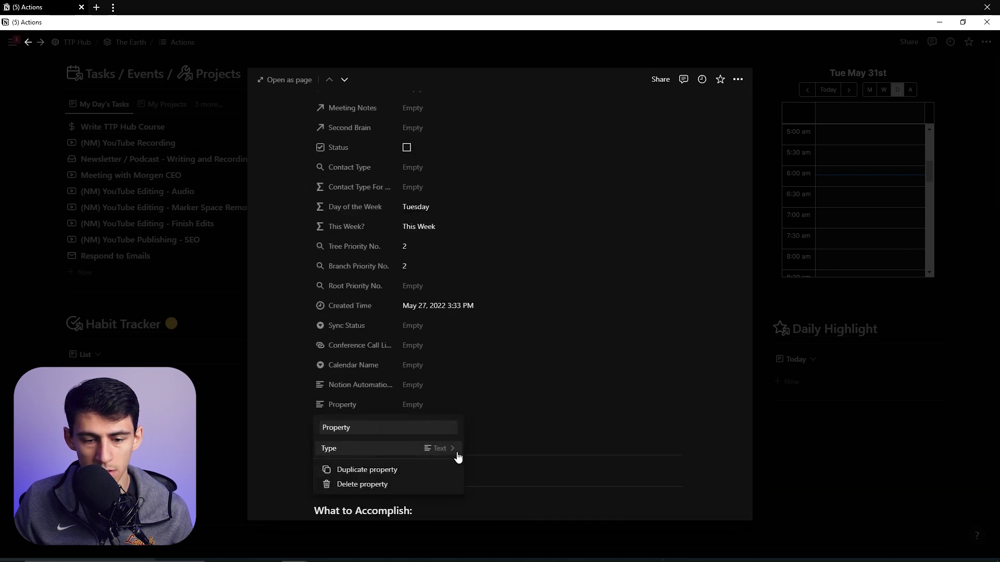
{"action": "left_click", "coordinate": [364, 404]}
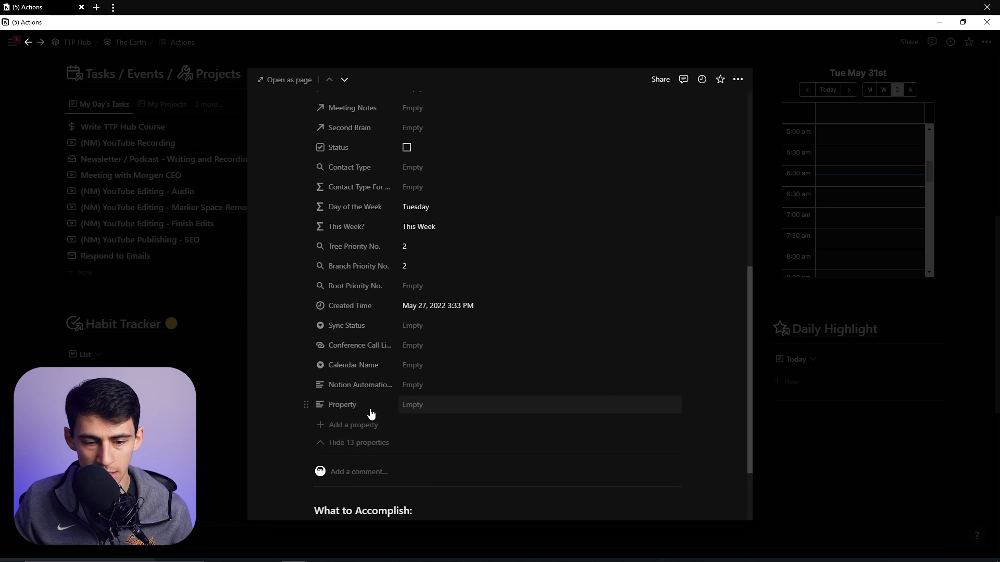
{"action": "left_click_drag", "start_coordinate": [382, 404], "coordinate": [382, 405]}
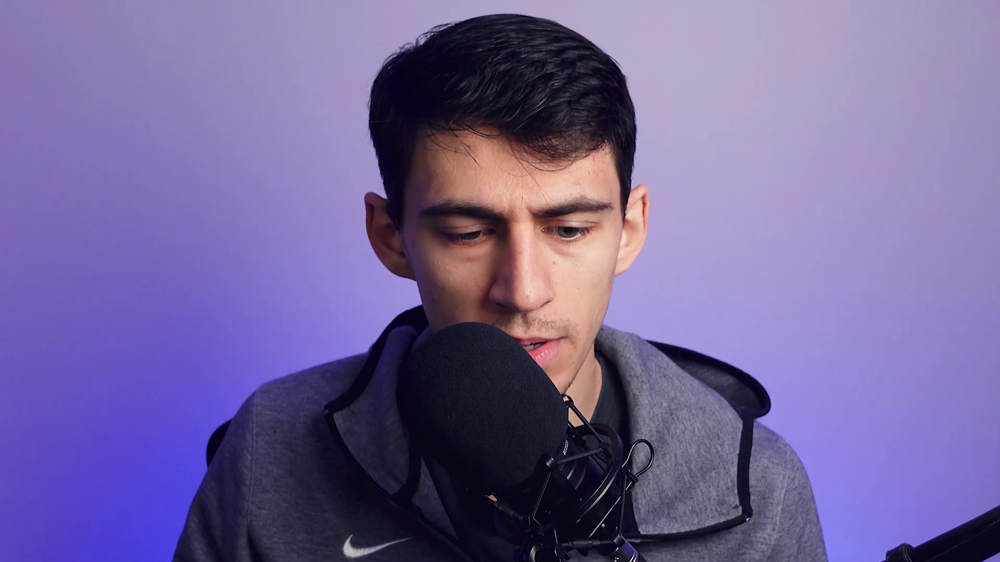
{"action": "left_click", "coordinate": [306, 404]}
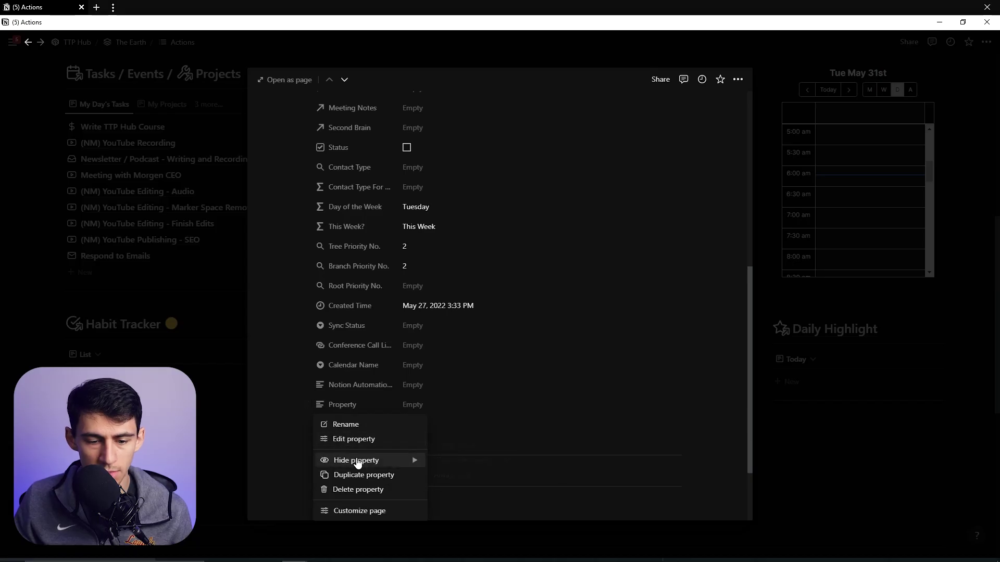
{"action": "left_click", "coordinate": [358, 489]}
{"action": "left_click", "coordinate": [502, 309]}
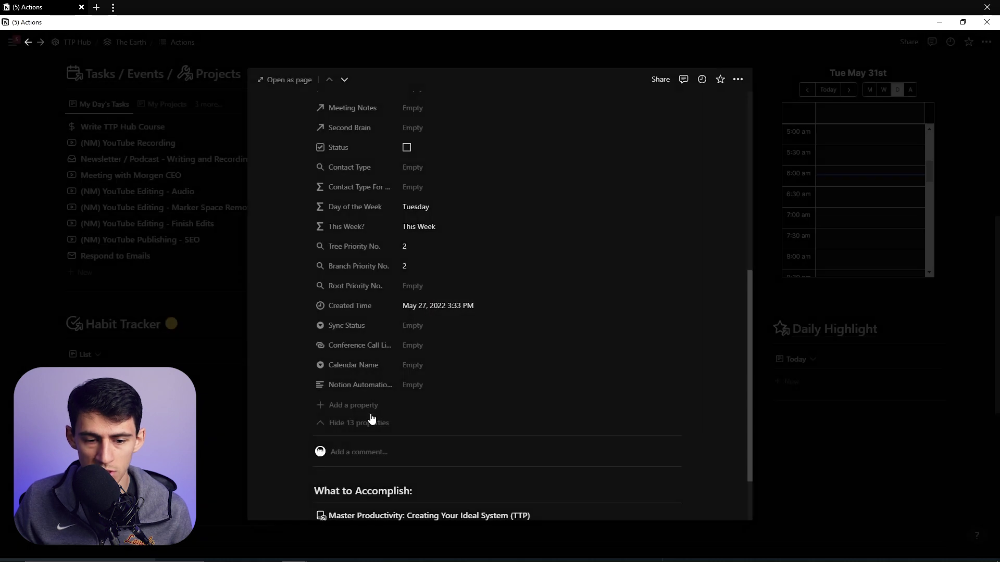
- Collapse the 13 hidden properties on the task page
{"action": "scroll", "coordinate": [433, 467], "scroll_direction": "down", "scroll_amount": 2}
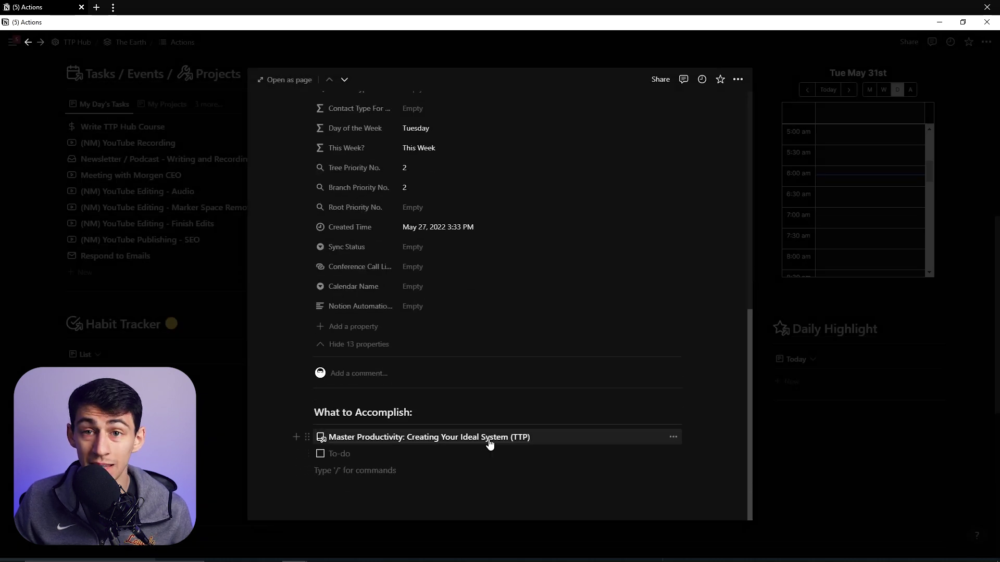
{"action": "scroll", "coordinate": [380, 297], "scroll_direction": "up", "scroll_amount": 3}
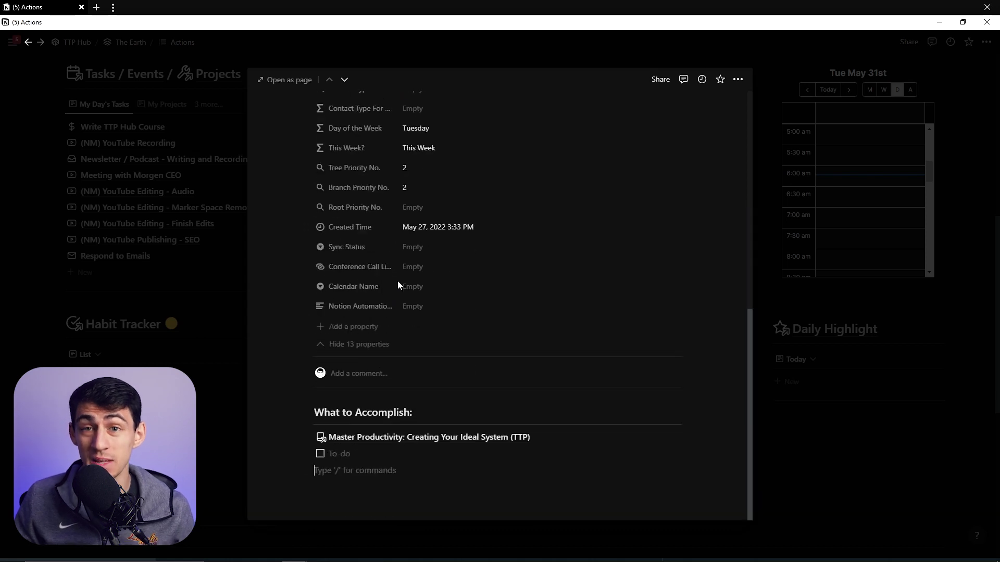
{"action": "scroll", "coordinate": [462, 263], "scroll_direction": "up", "scroll_amount": 3}
{"action": "scroll", "coordinate": [462, 276], "scroll_direction": "down", "scroll_amount": 3}
{"action": "left_click", "coordinate": [354, 345]}
{"action": "scroll", "coordinate": [359, 348], "scroll_direction": "up", "scroll_amount": 4}
{"action": "scroll", "coordinate": [359, 348], "scroll_direction": "down", "scroll_amount": 4}
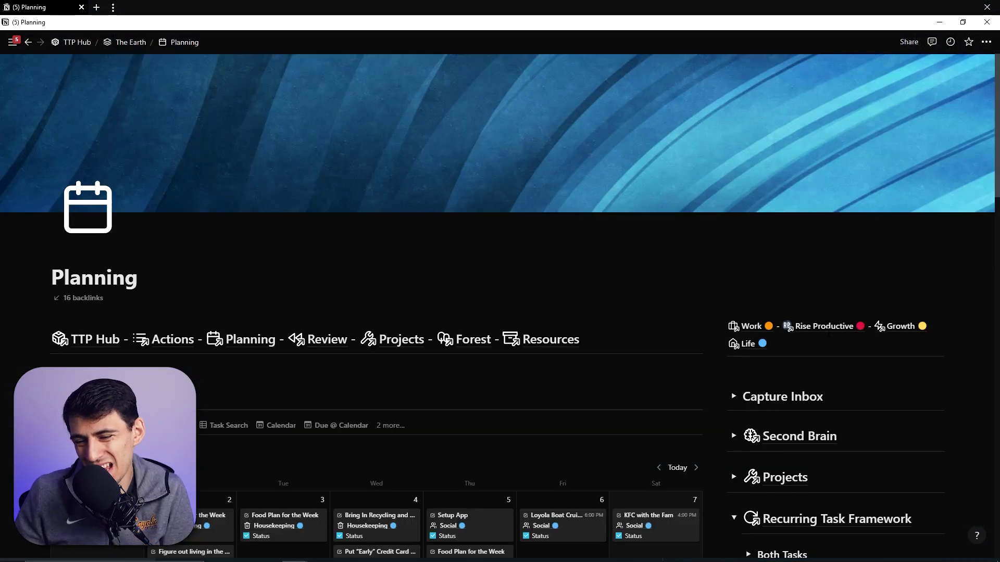
- Drag the Tuesday YouTube Editing entry onto the May 2022 calendar, then move it to another day
{"action": "scroll", "coordinate": [829, 349], "scroll_direction": "down", "scroll_amount": 10}
{"action": "left_click", "coordinate": [833, 243]}
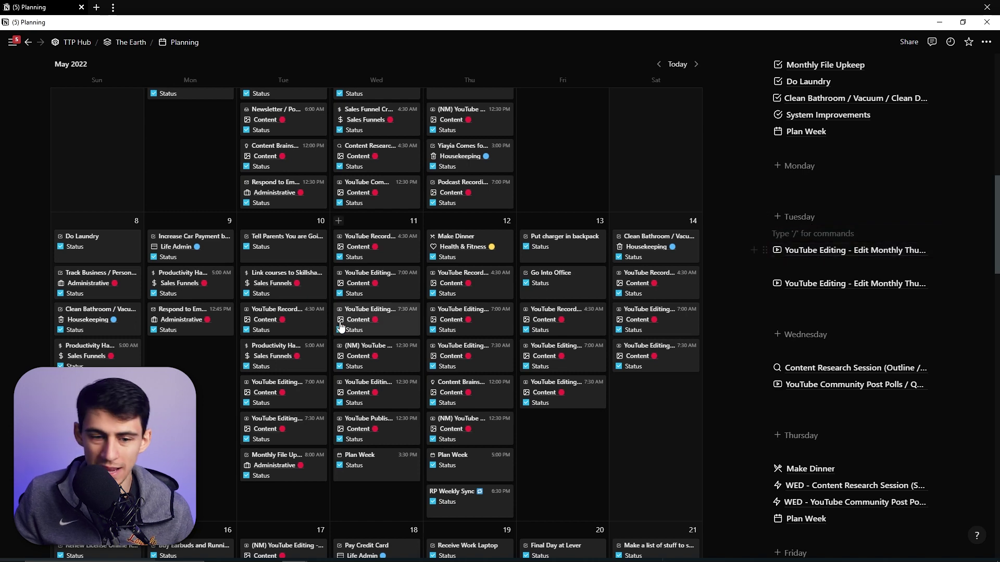
{"action": "left_click_drag", "start_coordinate": [819, 255], "coordinate": [392, 359]}
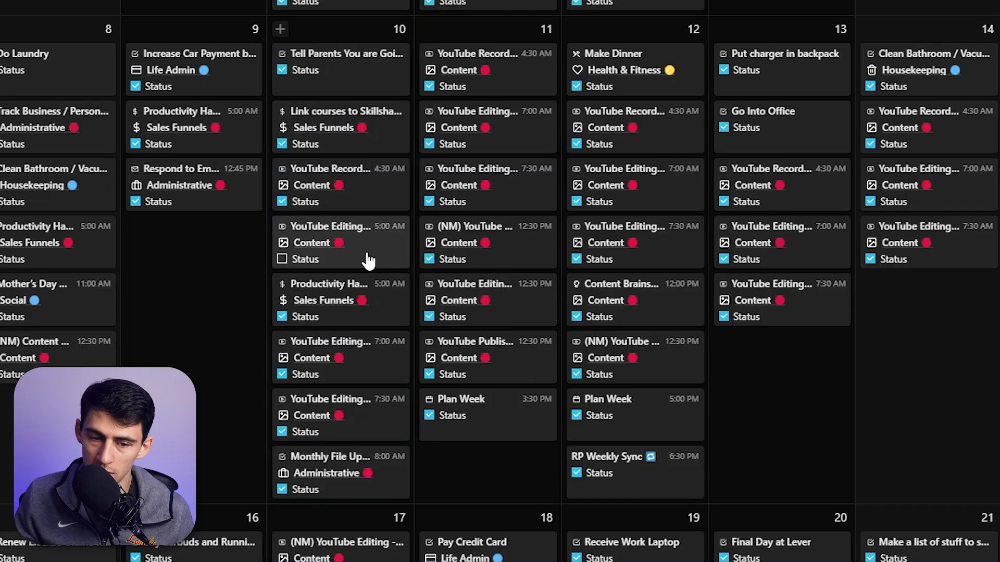
{"action": "left_click_drag", "start_coordinate": [368, 261], "coordinate": [968, 166]}
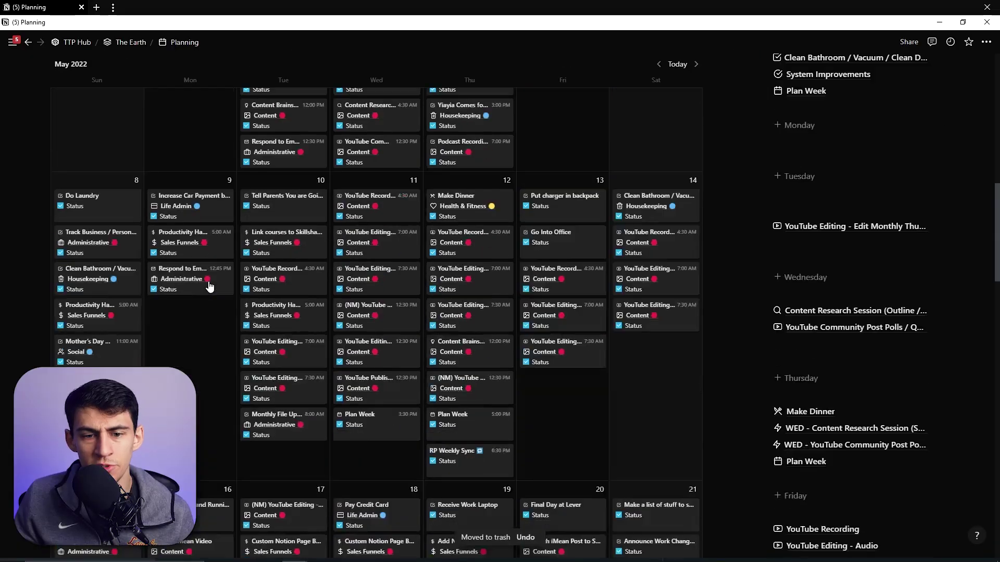
{"action": "scroll", "coordinate": [555, 297], "scroll_direction": "down", "scroll_amount": 10}
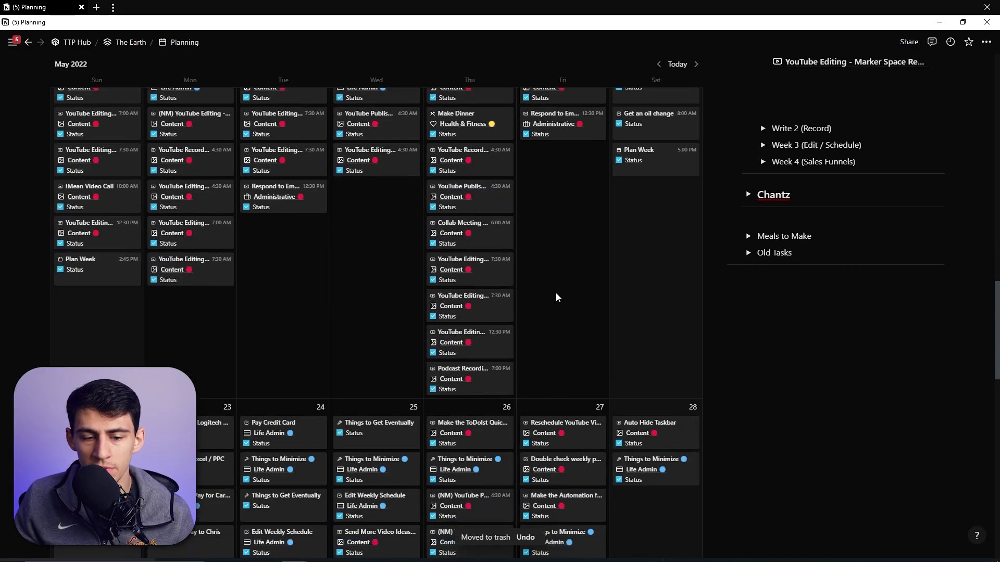
{"action": "scroll", "coordinate": [555, 301], "scroll_direction": "down", "scroll_amount": 8}
{"action": "scroll", "coordinate": [557, 303], "scroll_direction": "up", "scroll_amount": 2}
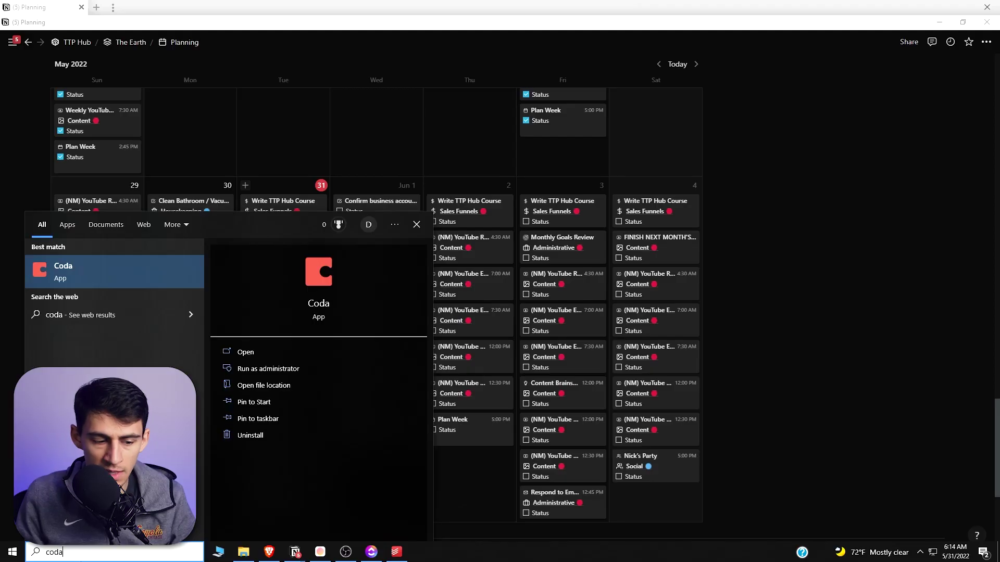
{"action": "key", "text": "Return"}
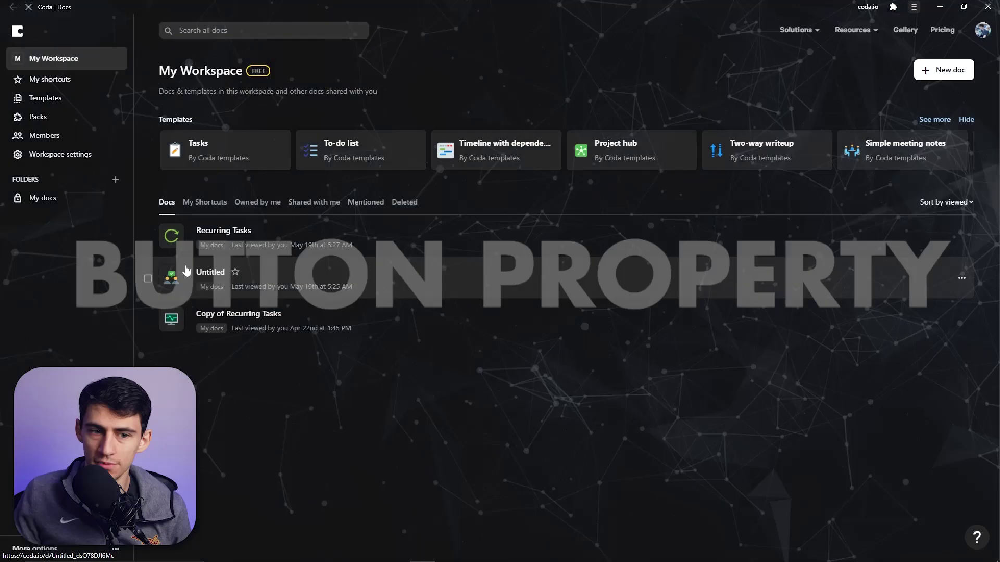
- Open the Recurring Tasks doc and mark Example task 2 done, creating its 6/20/2022 occurrence
{"action": "left_click", "coordinate": [313, 242]}
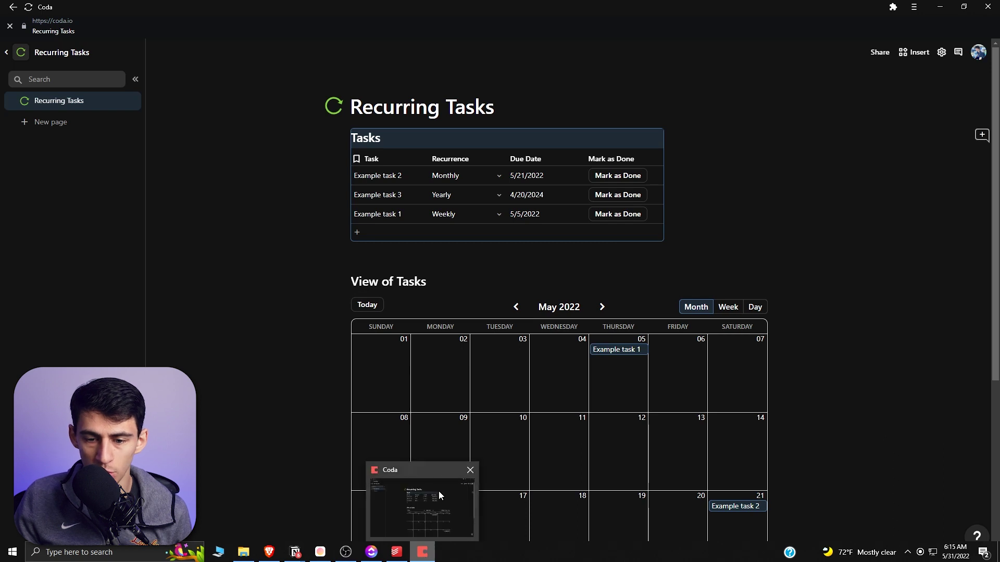
{"action": "left_click", "coordinate": [437, 491]}
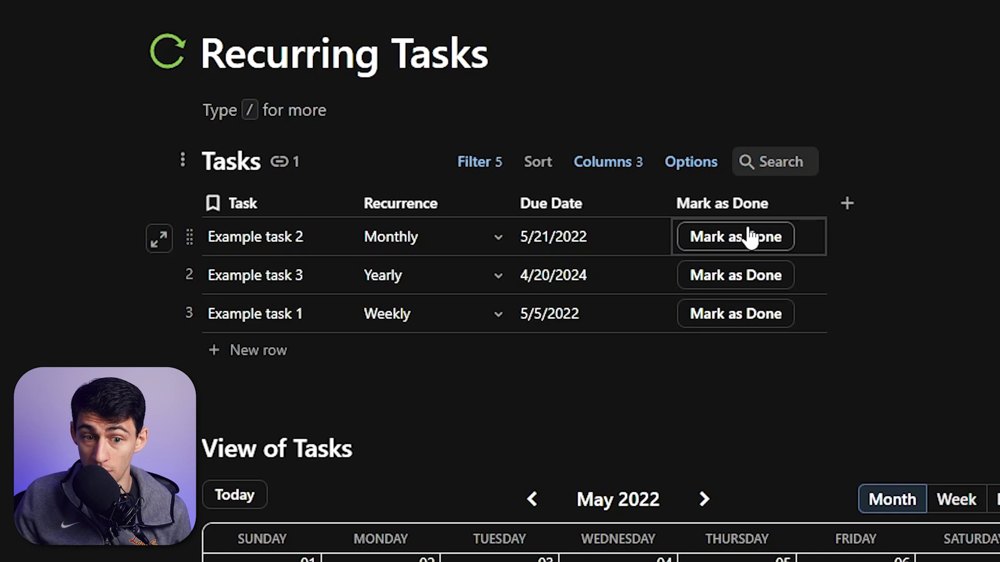
{"action": "left_click", "coordinate": [731, 250]}
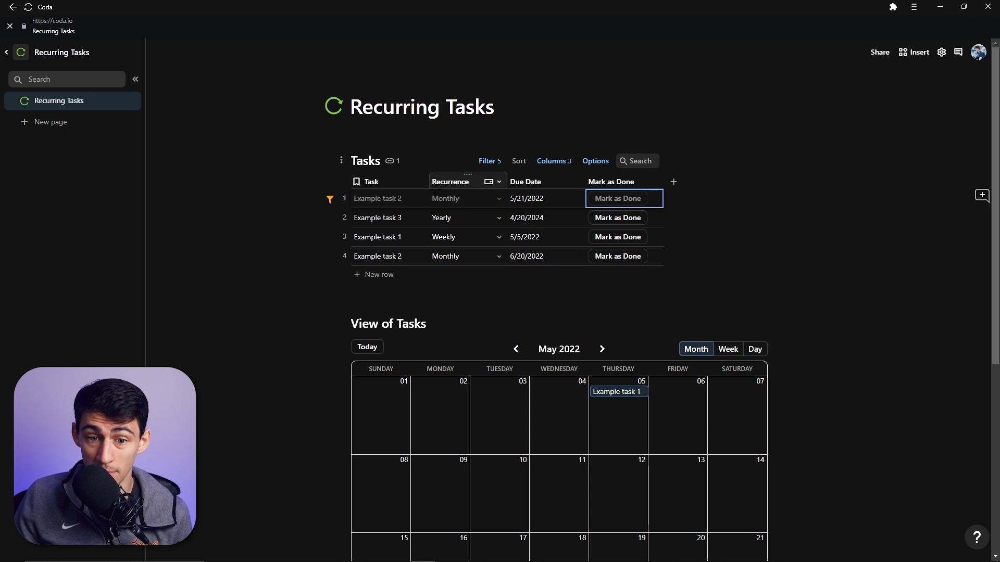
- Open the Mark as Done column's Button options and view its RunActions action formula
{"action": "right_click", "coordinate": [607, 185]}
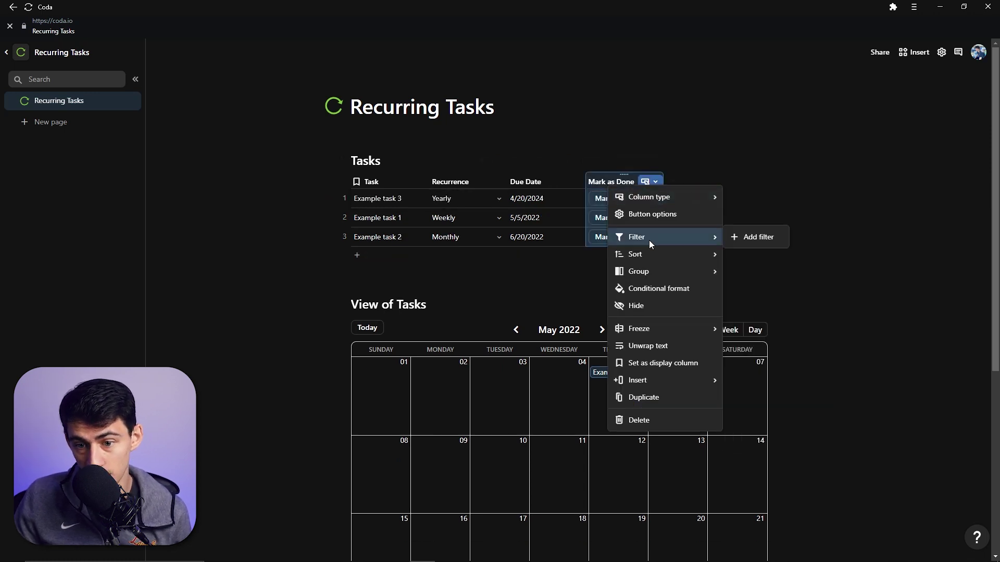
{"action": "left_click", "coordinate": [654, 214]}
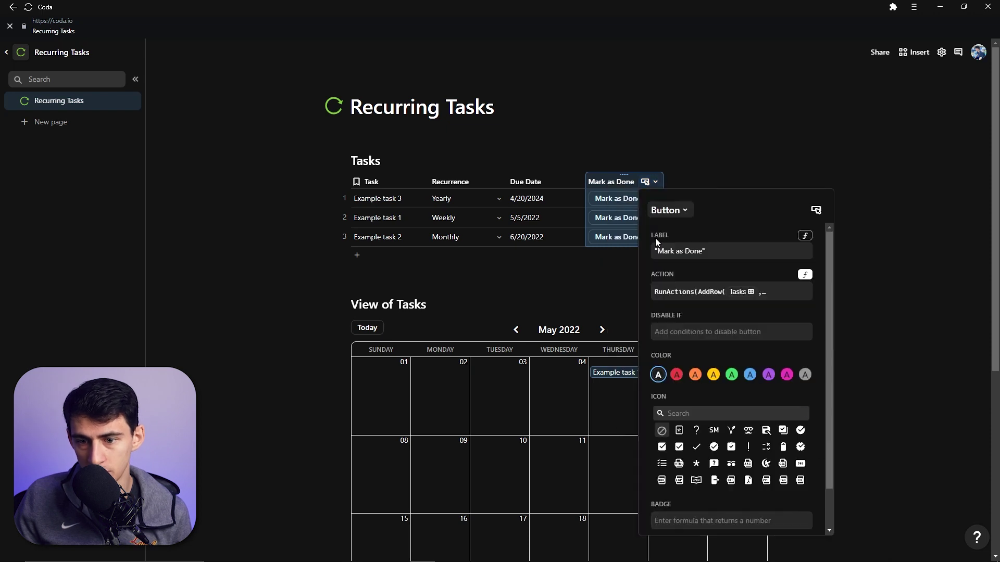
{"action": "left_click", "coordinate": [695, 291]}
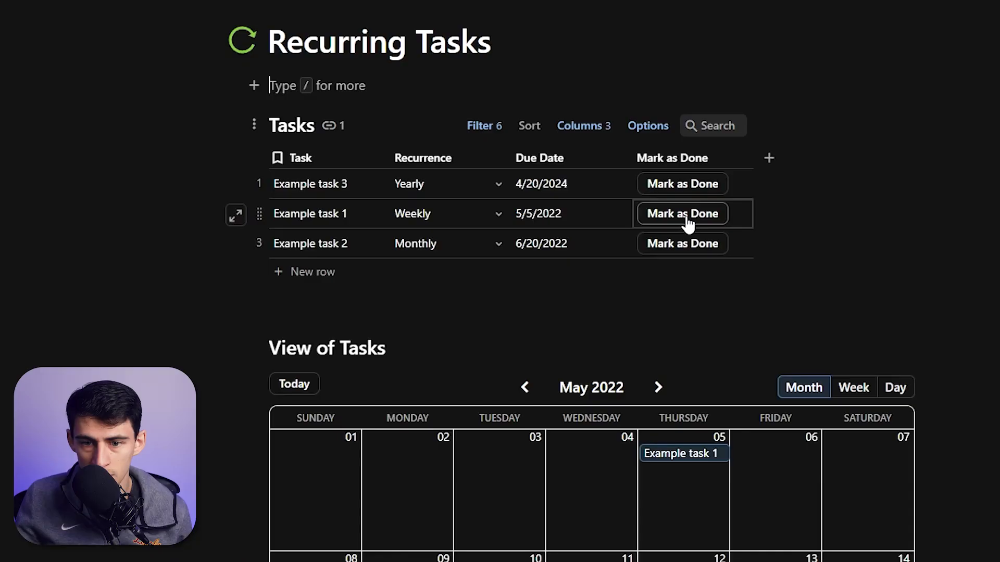
- Mark Example task 1 done, adding a weekly occurrence due 5/12/2022
{"action": "left_click", "coordinate": [687, 223]}
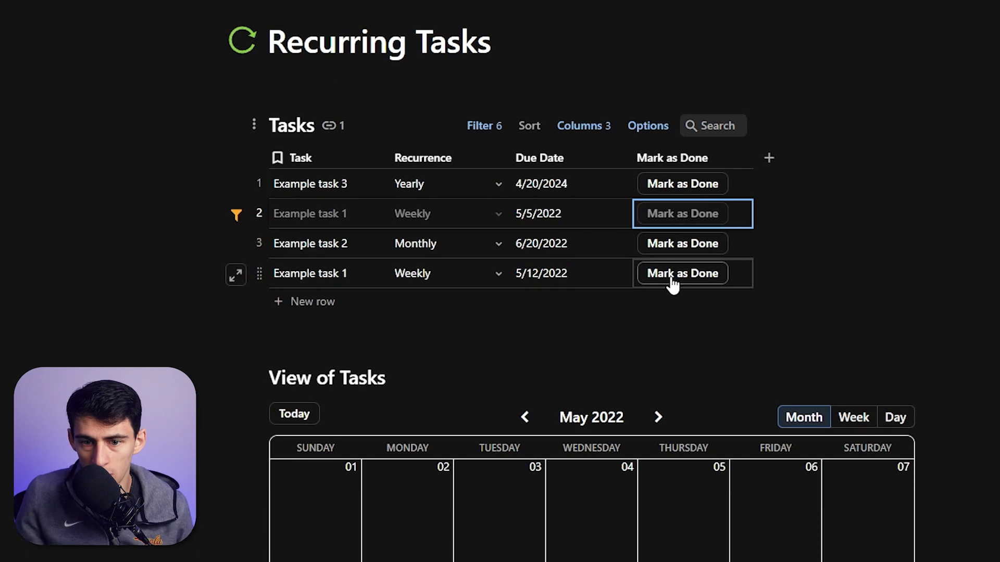